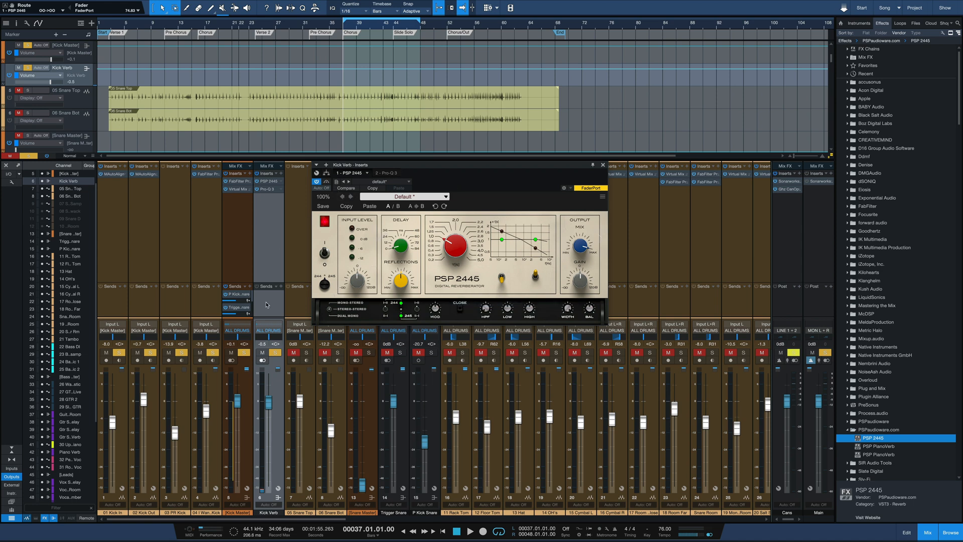
- Play the looped chorus with the Kick Verb channel out of solo, then soloed again, to compare the kicks with and without reverb
left_click(276, 352)
key("space")
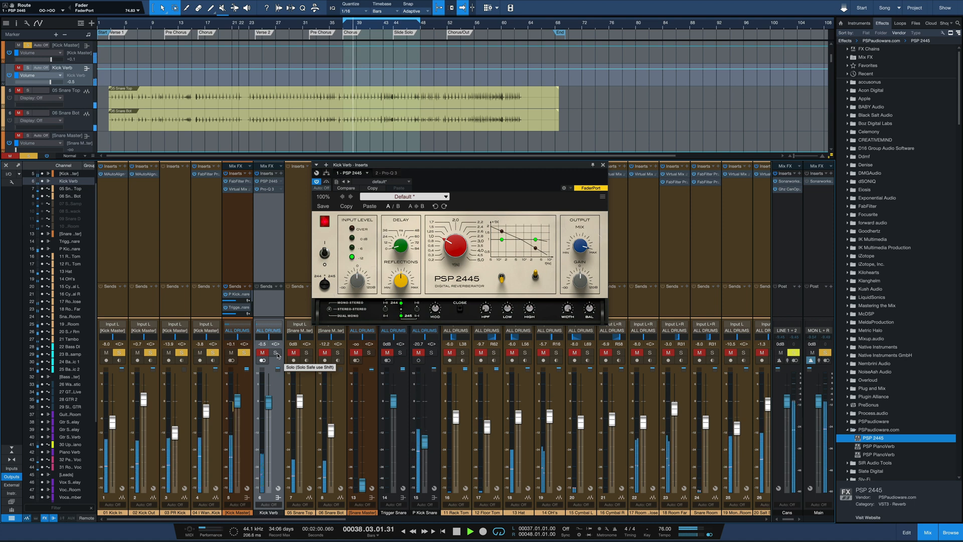
left_click(276, 353)
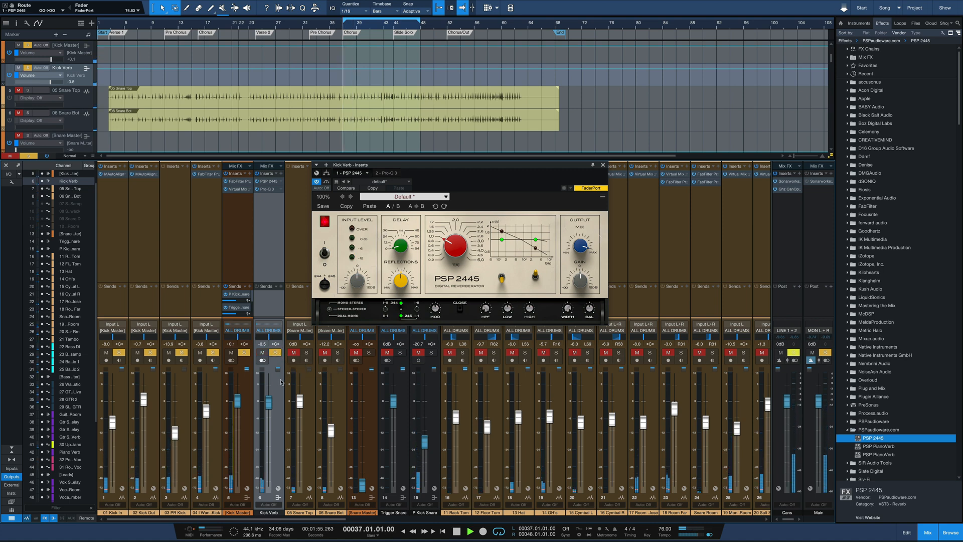
key("space")
key("space")
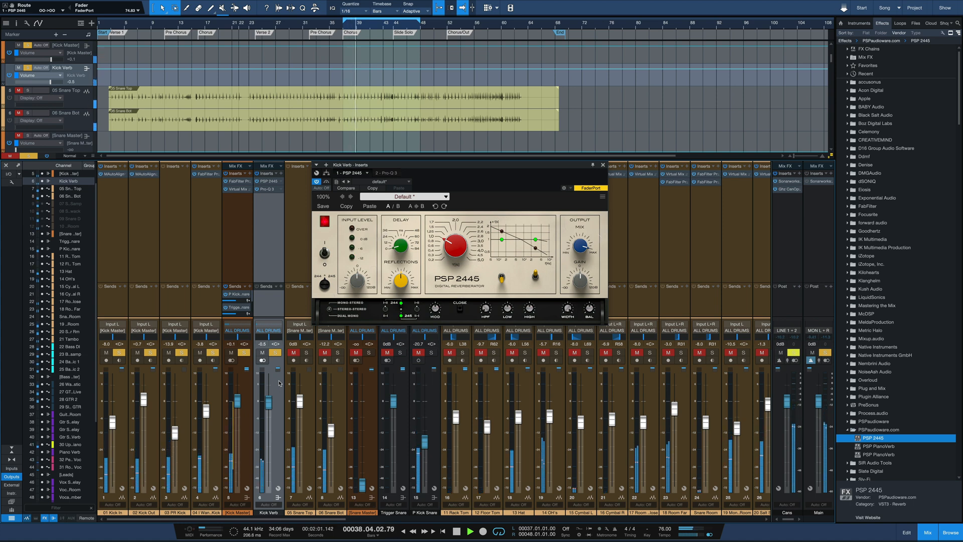
key("space")
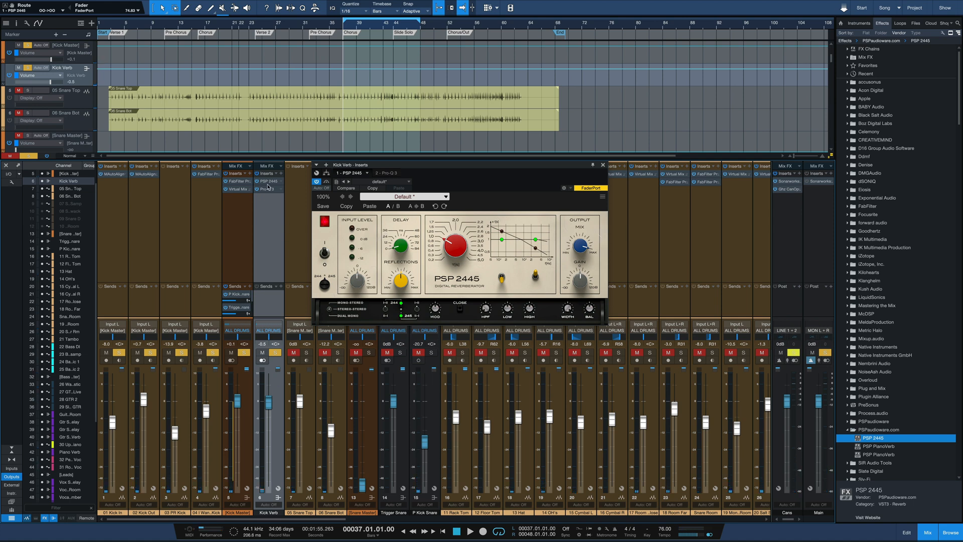
- Pin the PSP 2445 window, open Kick Verb's Pro-Q 3 insert, and arrange both plug-in windows one above the other
left_click(593, 165)
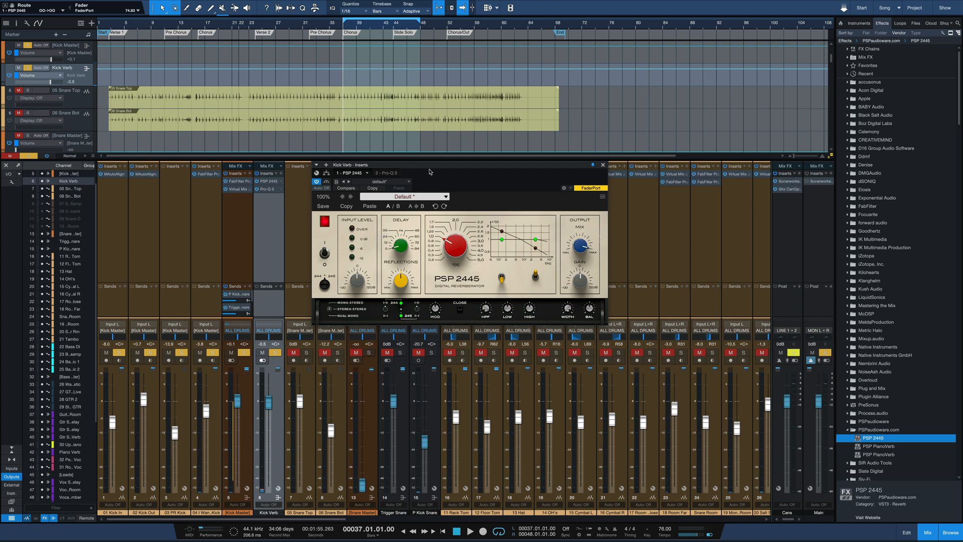
left_click(268, 191)
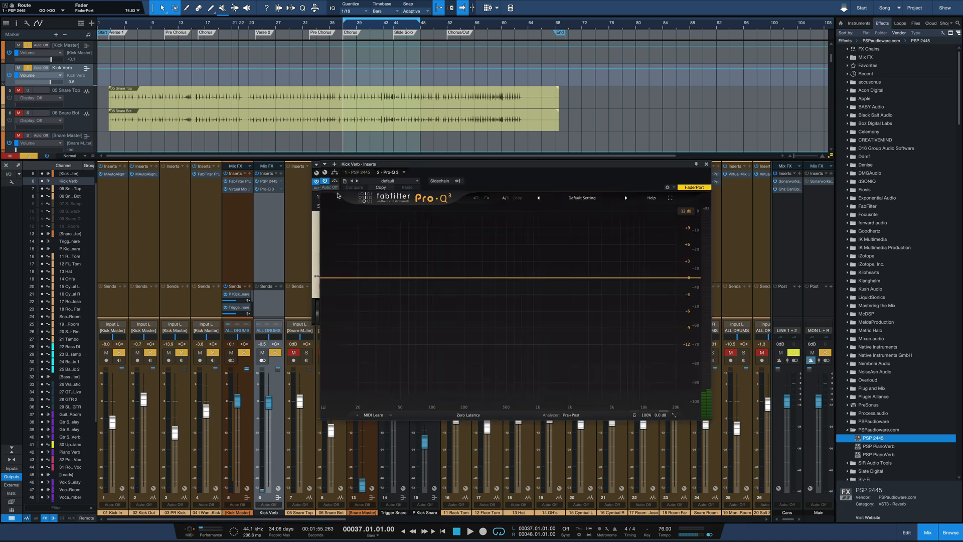
left_click(314, 255)
left_click_drag(370, 167, 367, 34)
left_click_drag(609, 166, 554, 198)
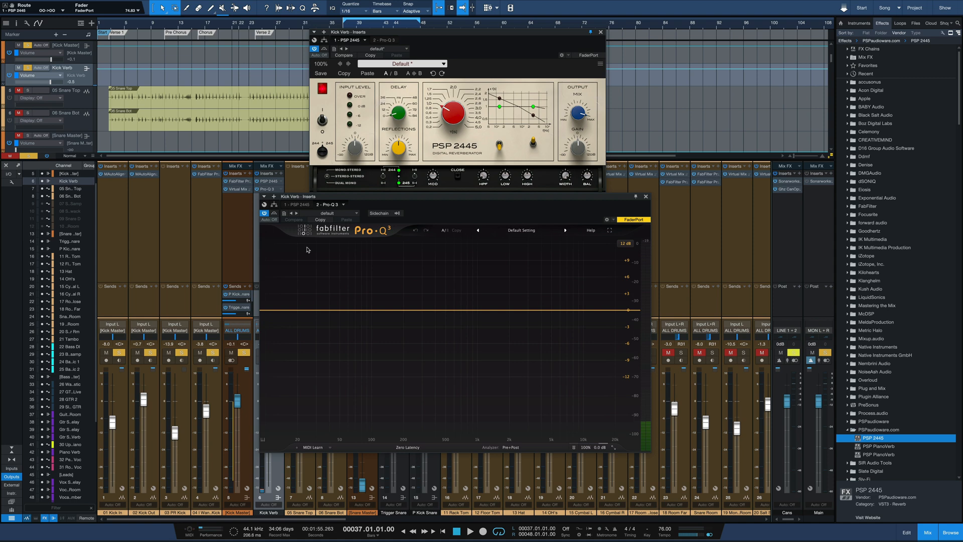
- Add a 12 dB/oct low cut at about 26 Hz in Pro-Q 3 and set its stereo placement to Mid
key("space")
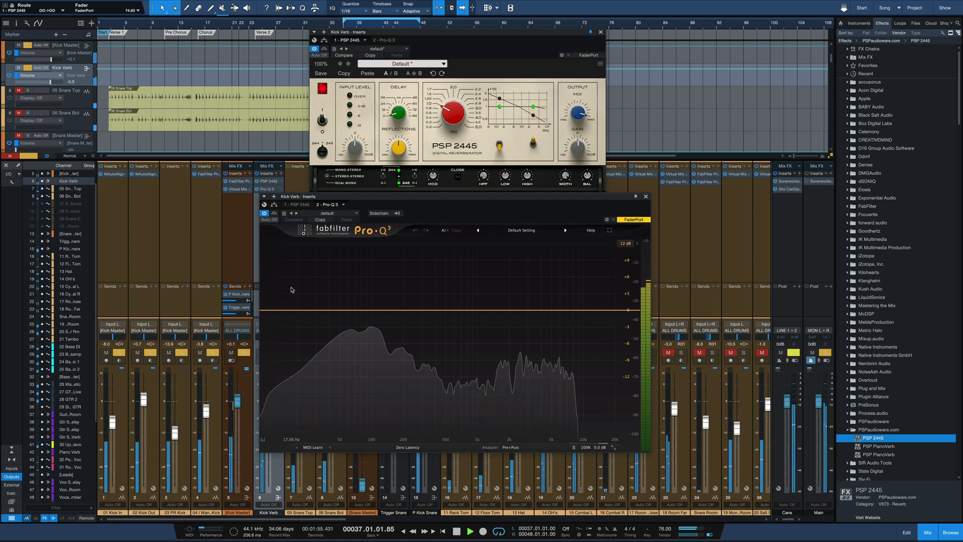
left_click(265, 311)
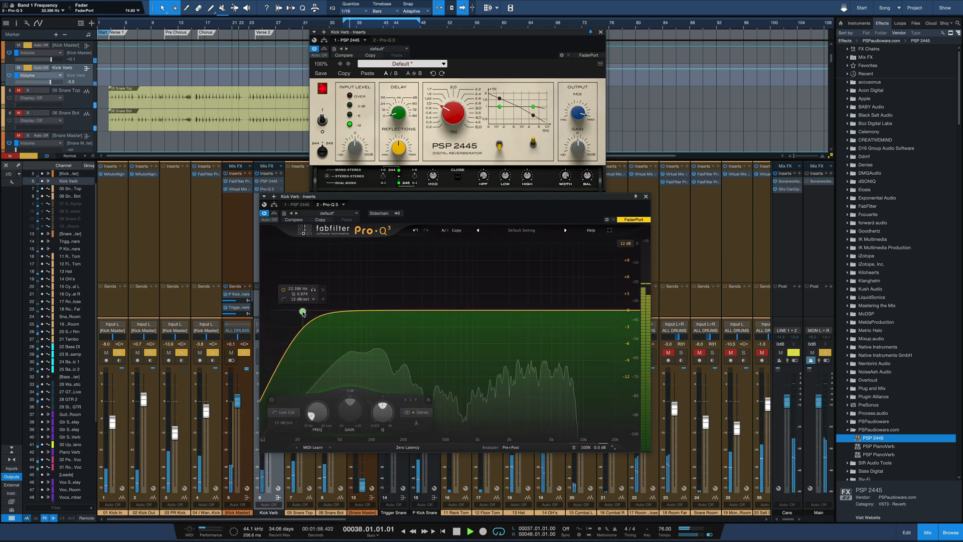
left_click_drag(265, 311, 310, 312)
key("space")
left_click(330, 299)
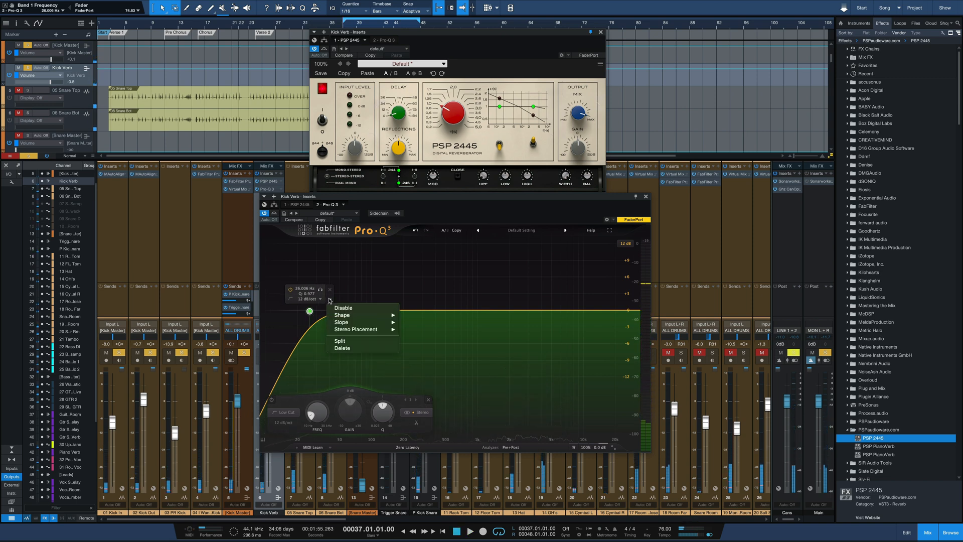
mouse_move(348, 331)
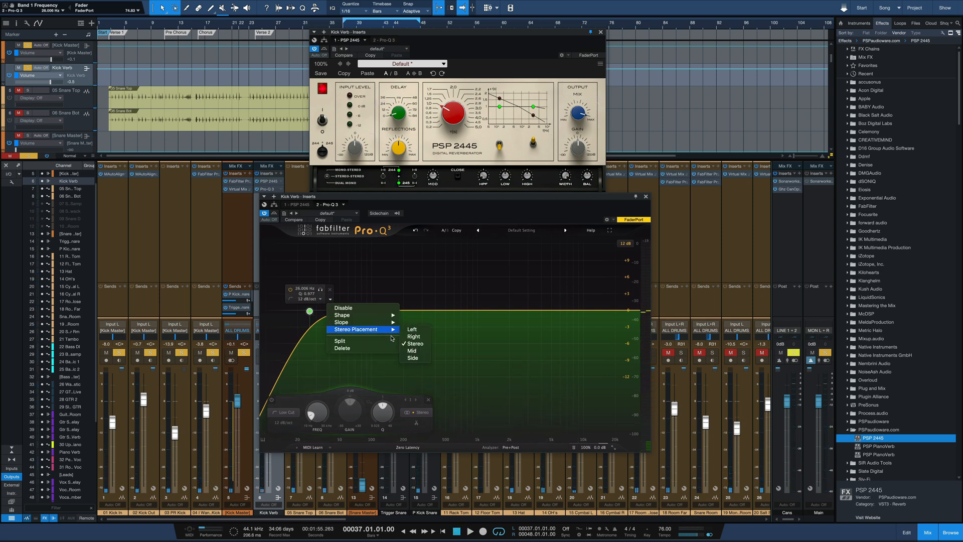
left_click(414, 351)
- Sweep the Mid low cut up to about 2.3 kHz while the chorus loop plays
key("space")
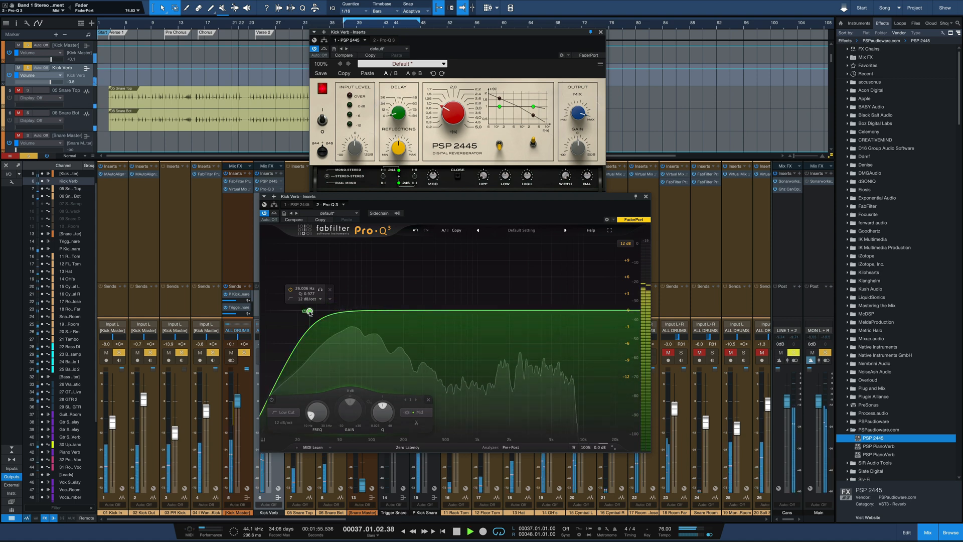
left_click_drag(310, 311, 472, 313)
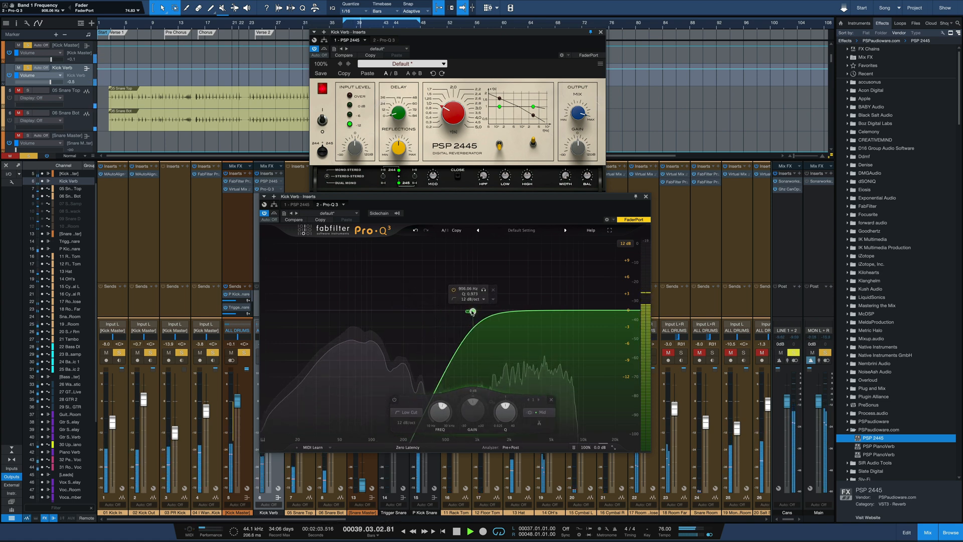
left_click_drag(472, 311, 519, 313)
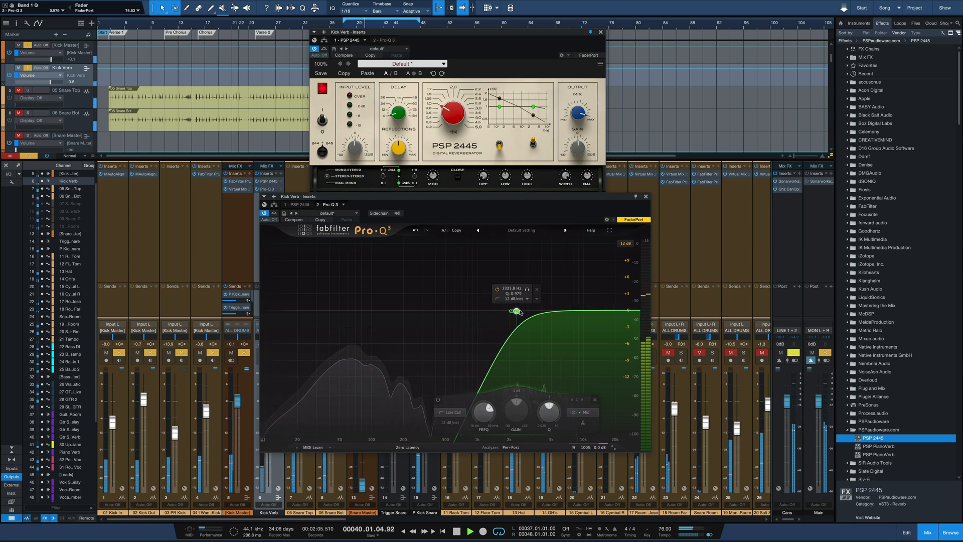
key("space")
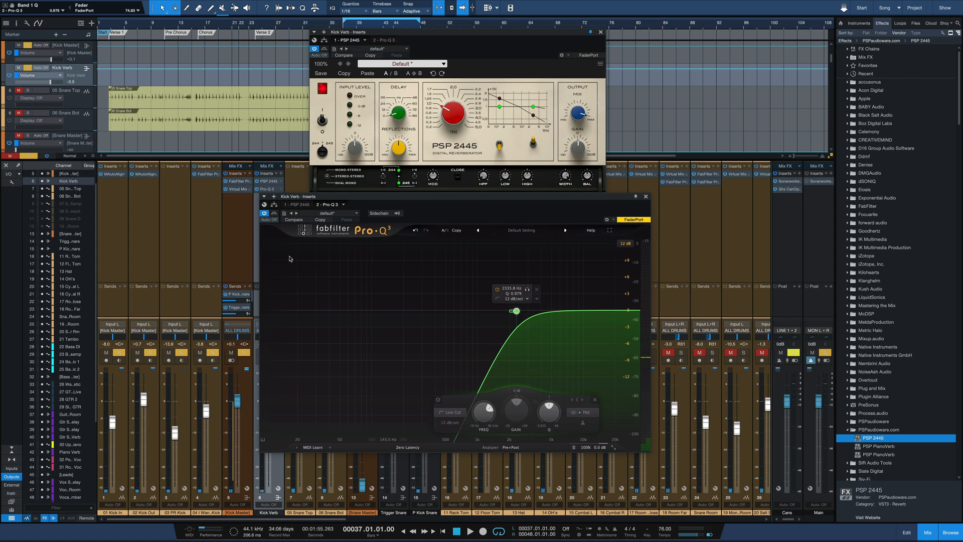
- Play the loop with Pro-Q 3 bypassed and re-enabled to compare the Mid low cut's effect
key("space")
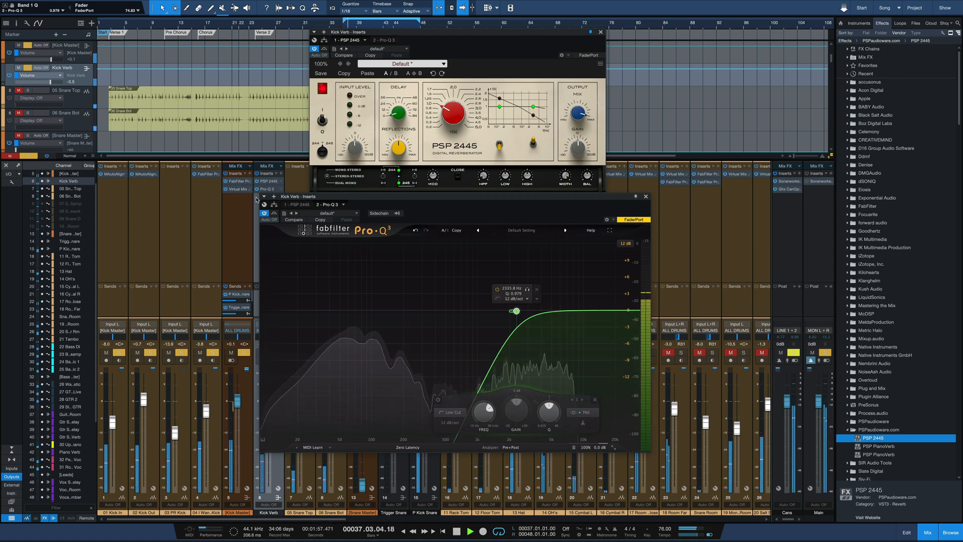
left_click(283, 218)
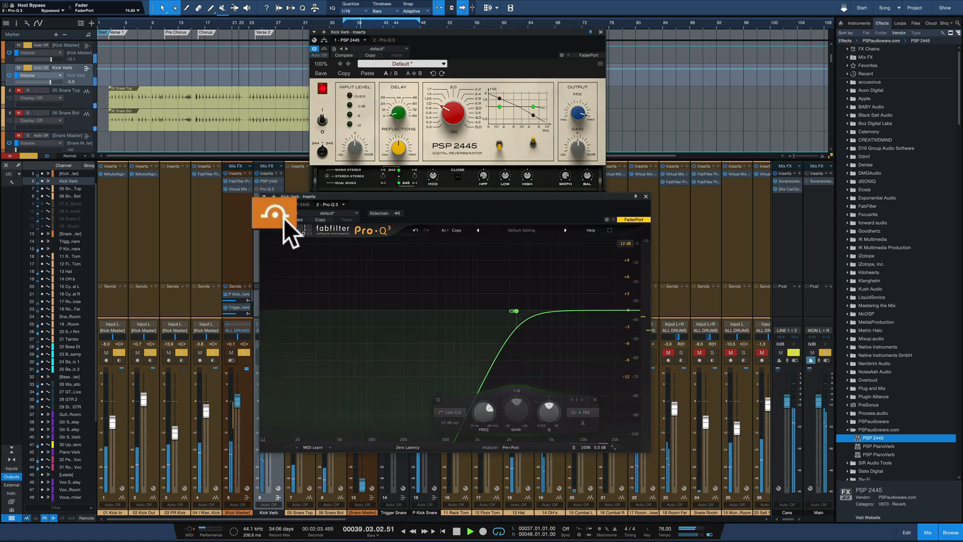
left_click(283, 217)
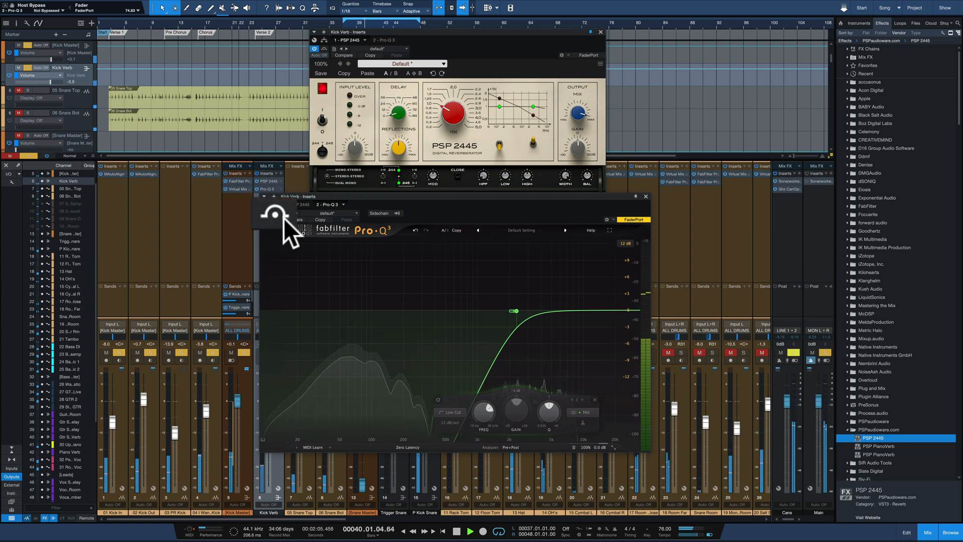
mouse_move(516, 312)
key("space")
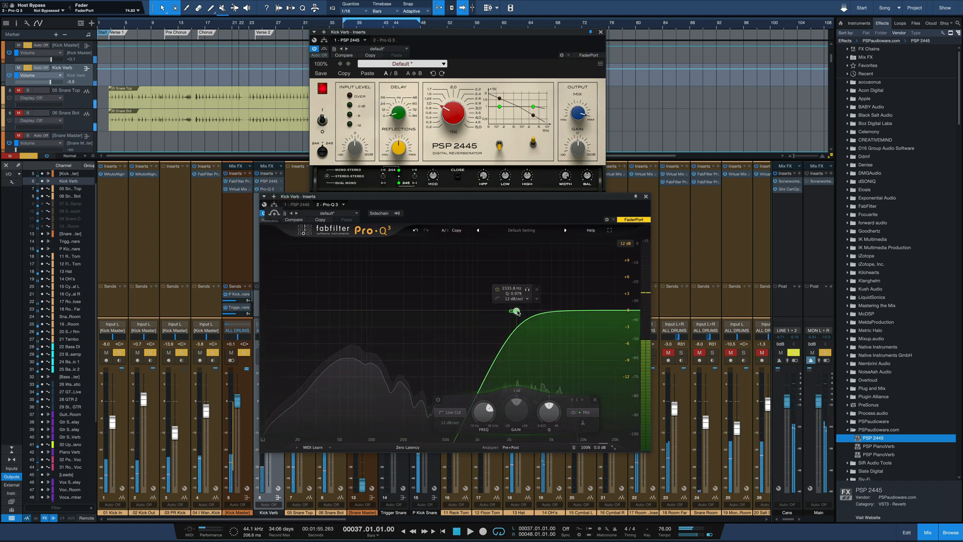
- Lower the Mid low cut to about 1.1 kHz and audition it on the chorus loop
left_click_drag(517, 312, 483, 312)
key("space")
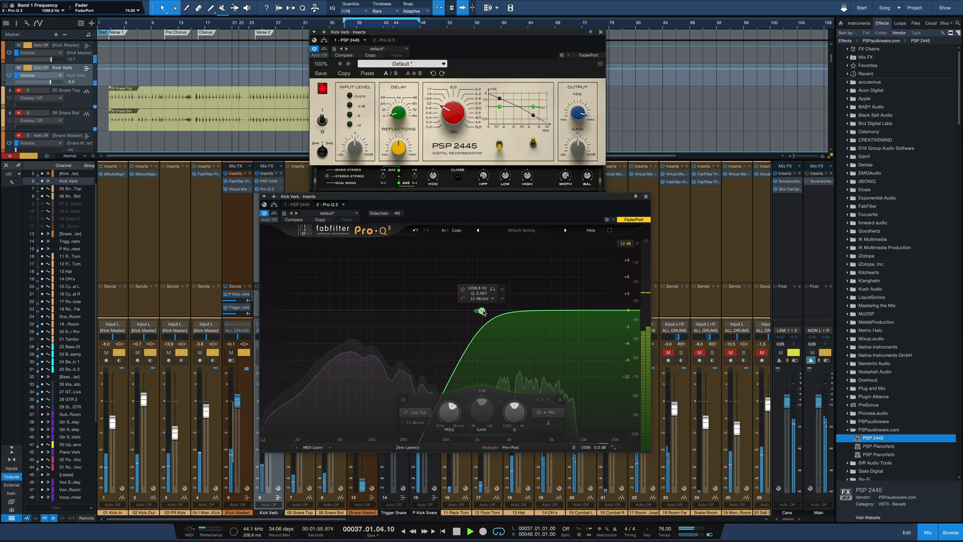
key("space")
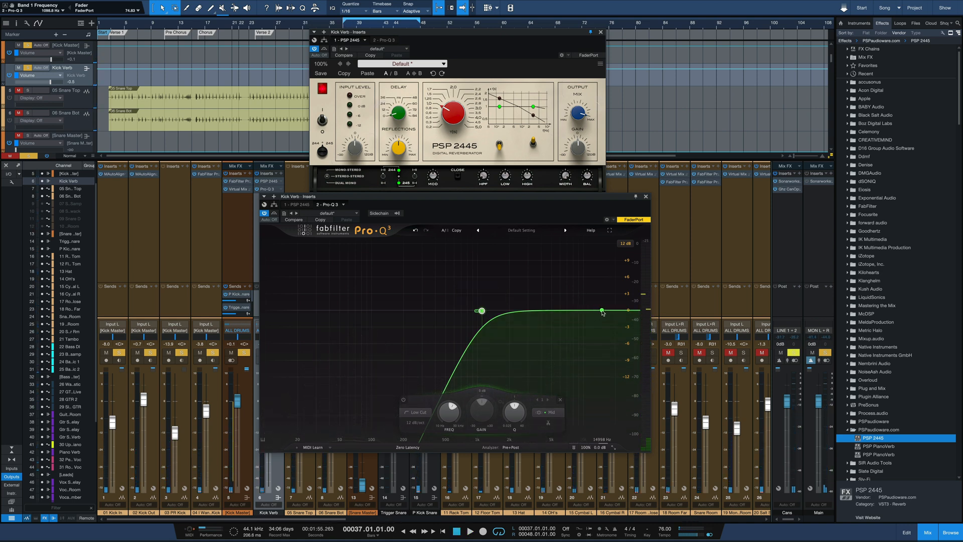
- Add a high shelf at about 14.5 kHz with about +2.7 dB gain and set its stereo placement to Side
left_click_drag(602, 309, 601, 304)
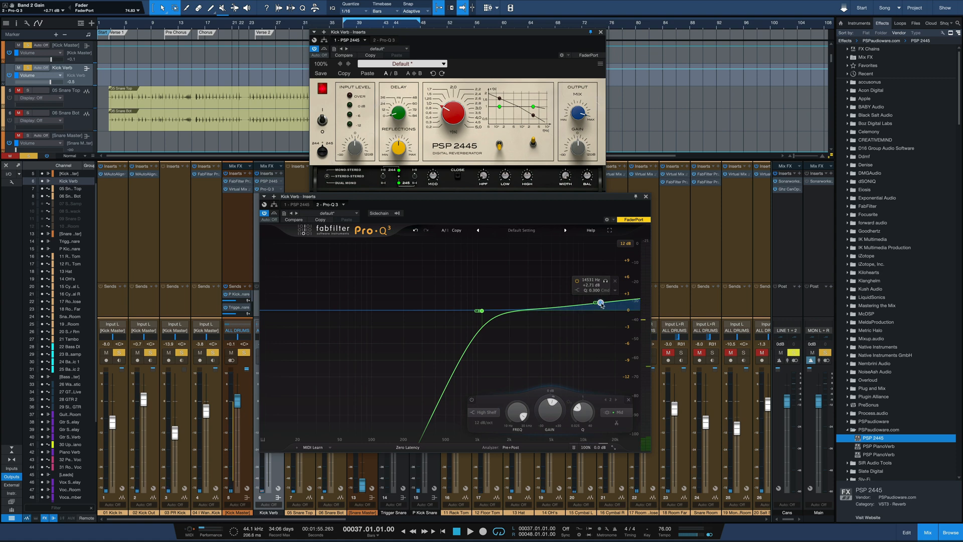
right_click(601, 304)
mouse_move(622, 348)
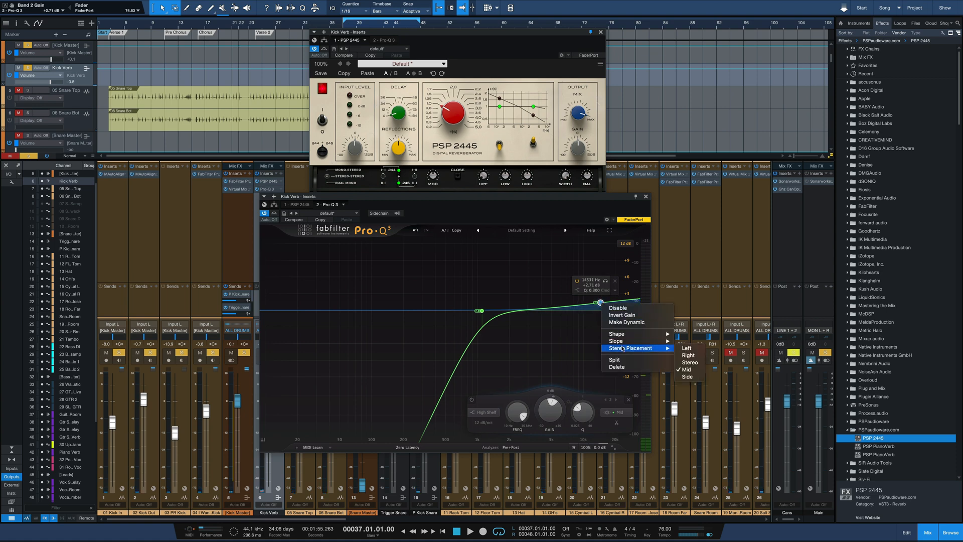
left_click(686, 377)
- During playback, move the Side high shelf to about 2.1 kHz at about +7.5 dB and add a Side bell boost below it
key("space")
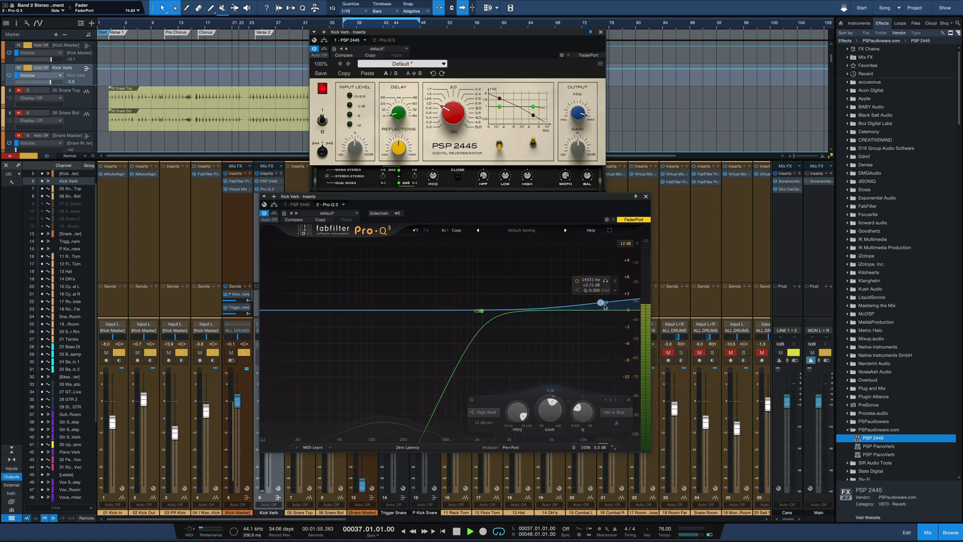
left_click_drag(600, 302, 510, 268)
left_click_drag(380, 307, 450, 304)
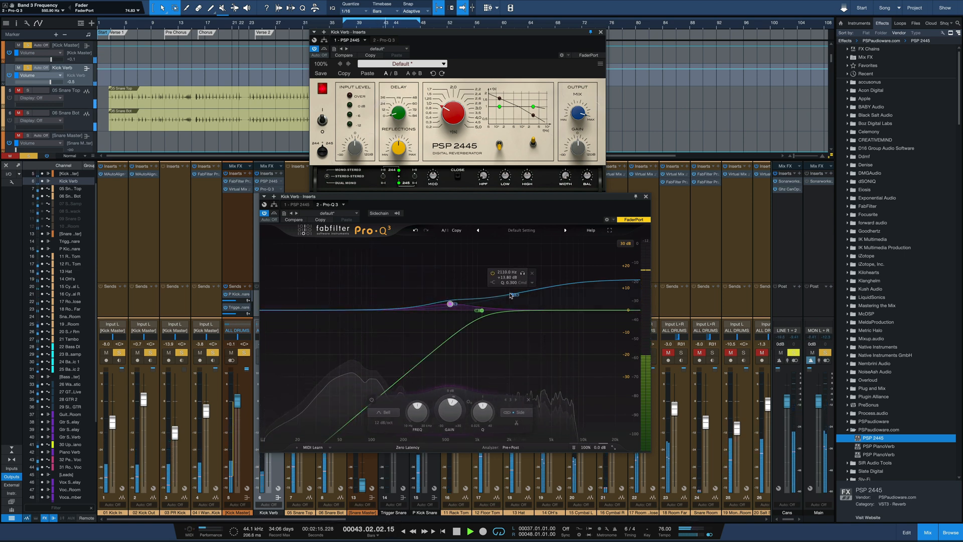
left_click_drag(512, 295, 511, 310)
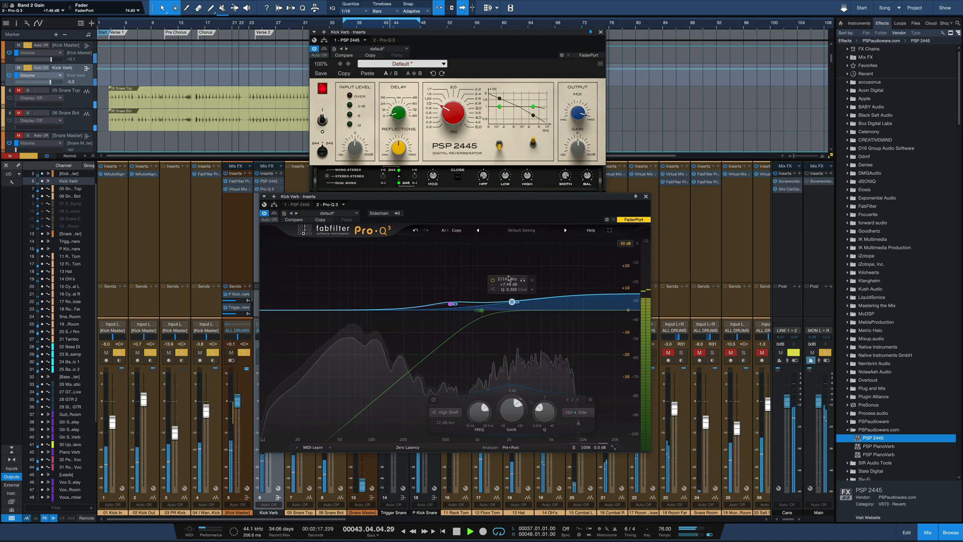
key("space")
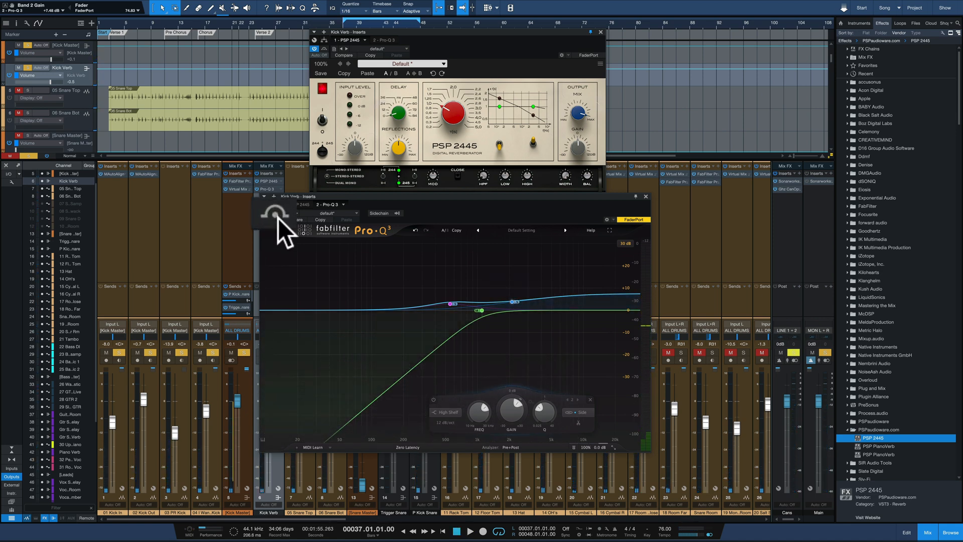
- Play the loop while bypassing and re-enabling Pro-Q 3 to compare the combined Mid cut and Side boosts
key("space")
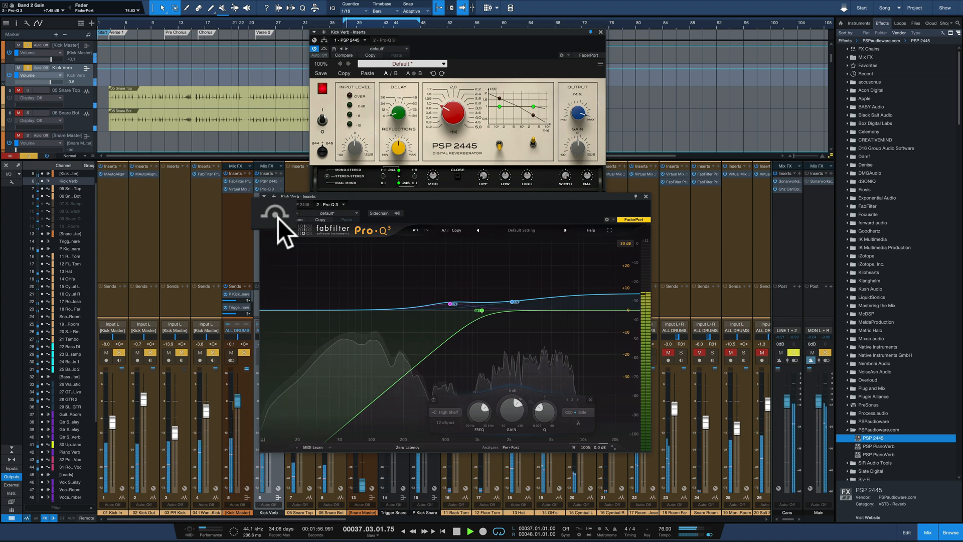
left_click(278, 217)
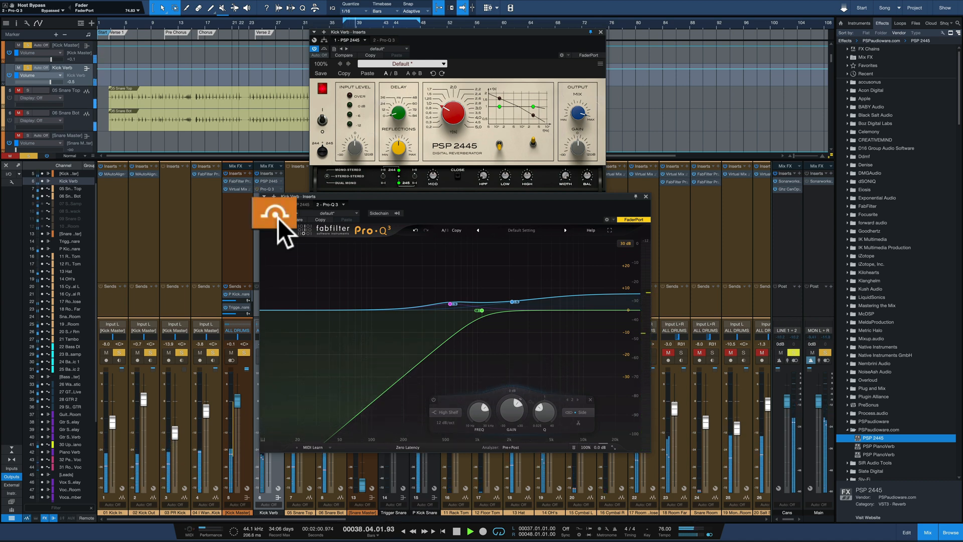
left_click(278, 217)
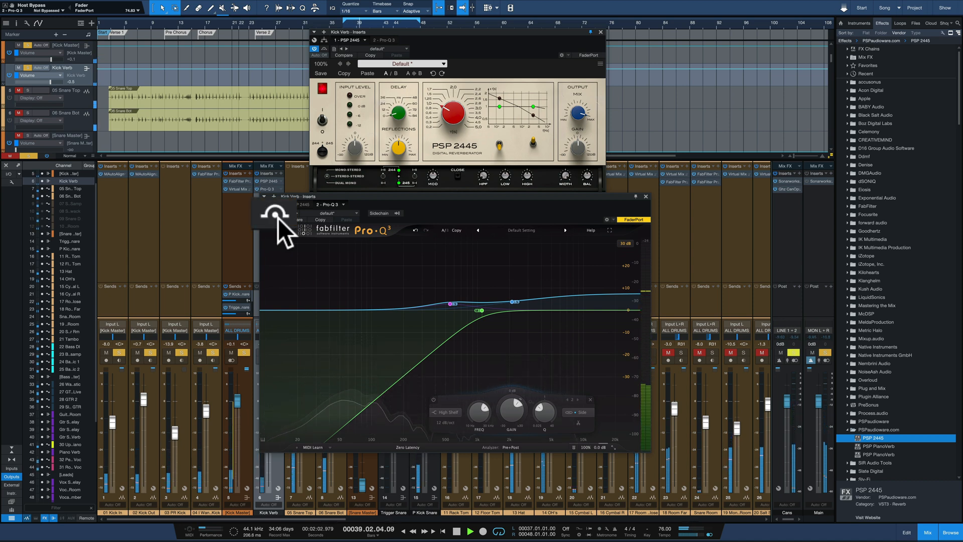
key("space")
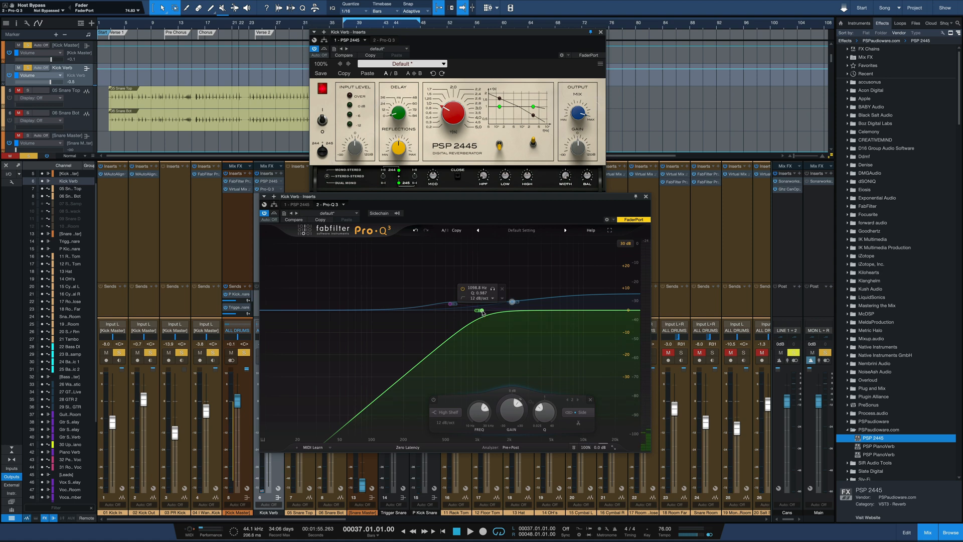
- Lower the Mid low cut to about 210 Hz and listen to the result on the chorus loop
left_click_drag(483, 312, 407, 315)
key("space")
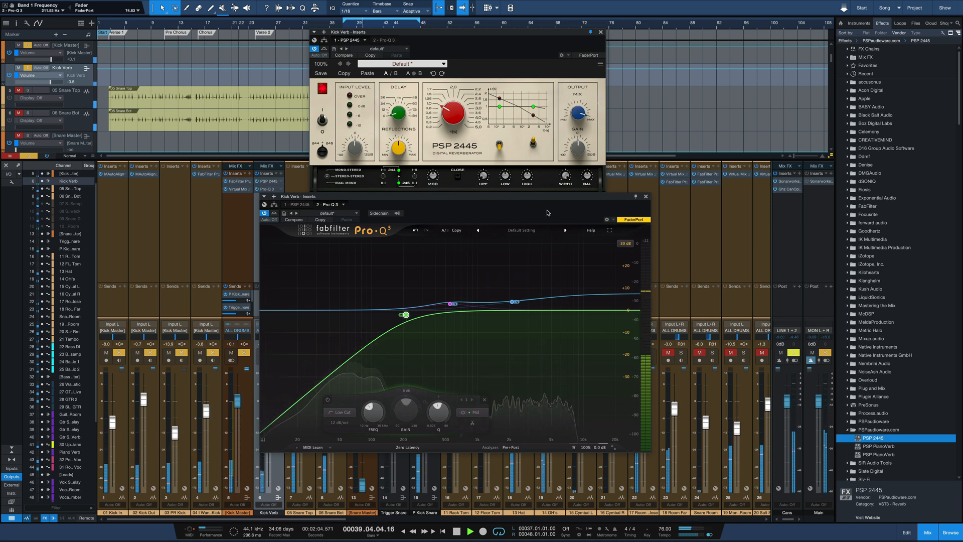
key("space")
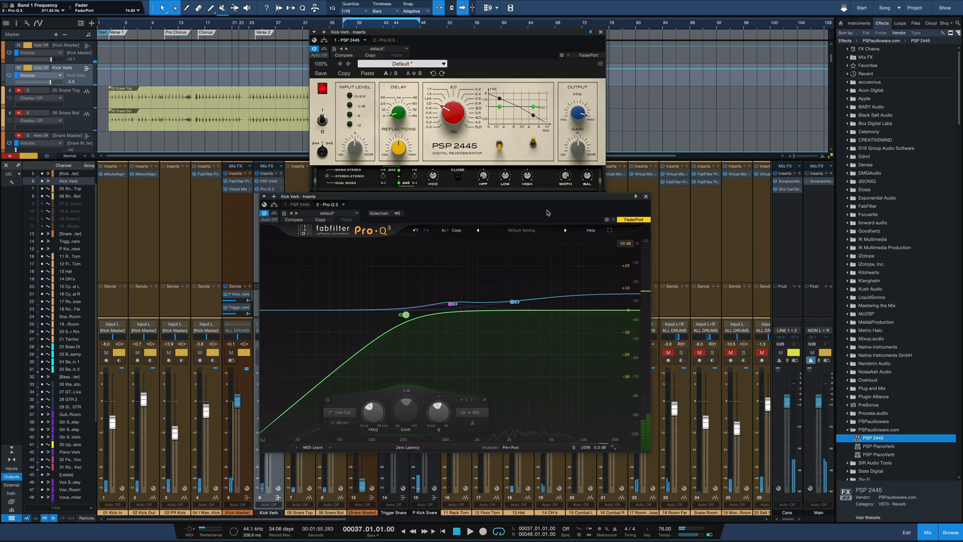